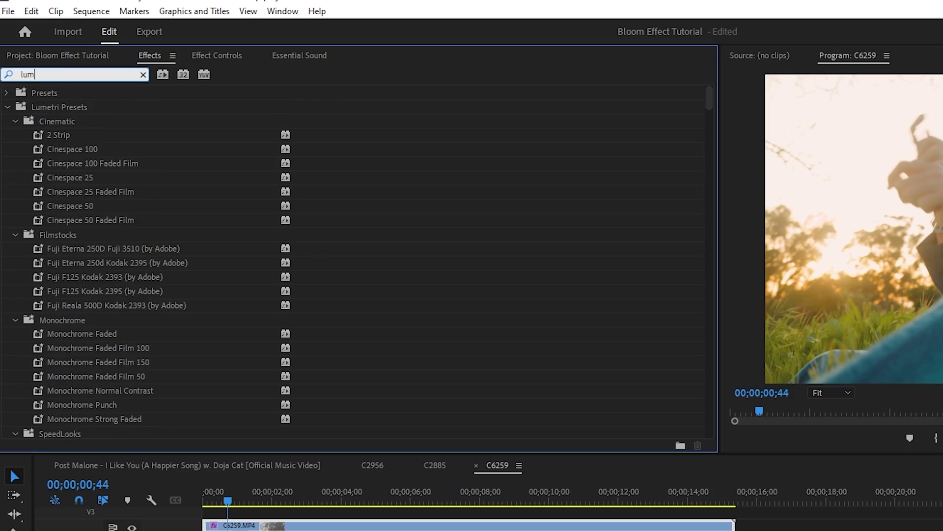
Step: Apply Luma Key to the V2 copy of the C6259 clip
type("a key")
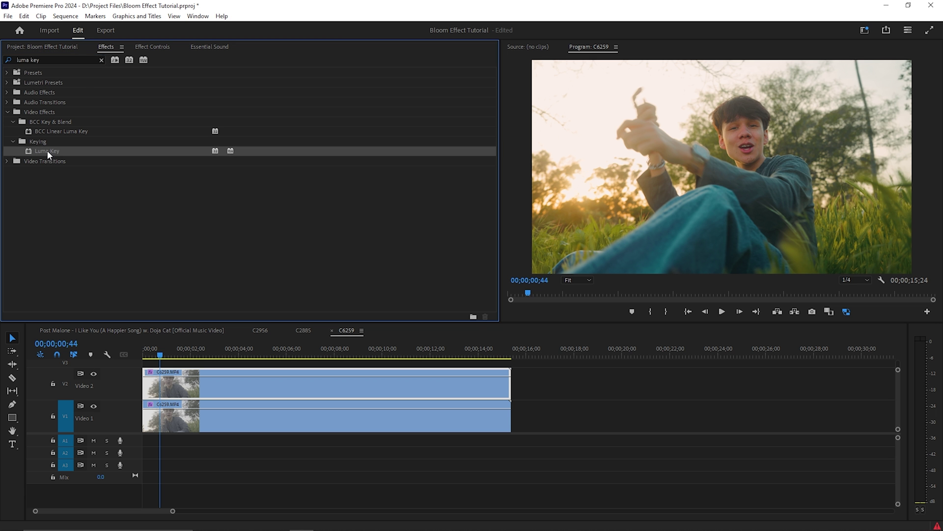
left_click_drag(63, 203, 240, 530)
left_click_drag(168, 383, 169, 388)
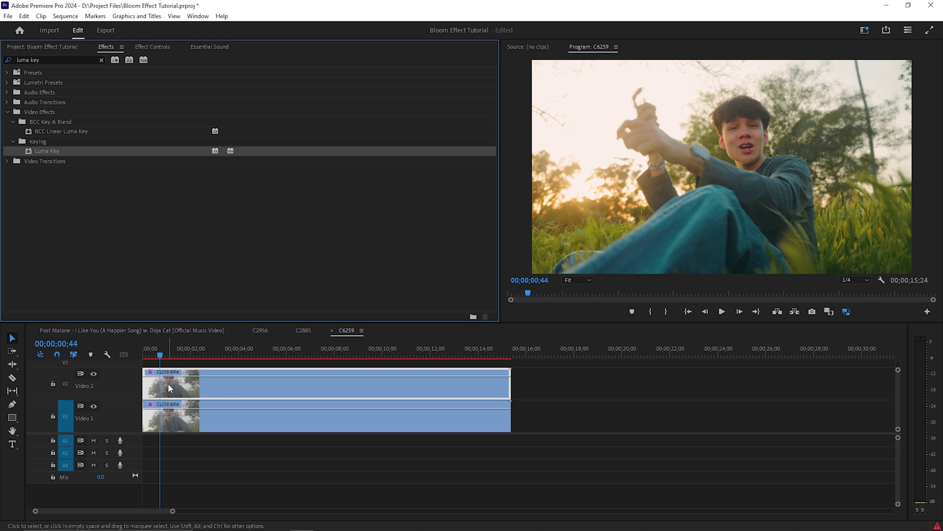
Step: Add Gaussian Blur to the V2 clip and set its Blurriness to 250
left_click(54, 59)
type("gaussian bl")
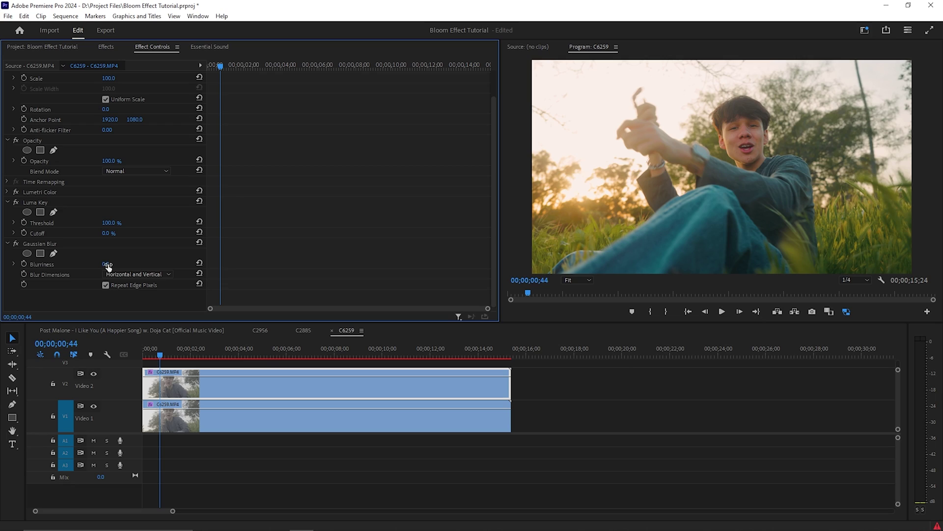
left_click(108, 264)
type("250")
key("Return")
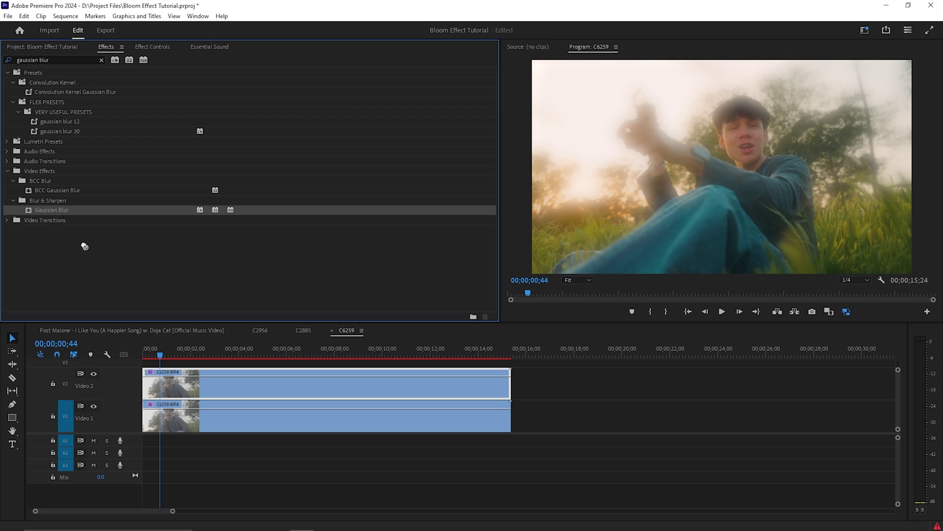
Step: Add a second Gaussian Blur to the V2 clip, Horizontal only, Blurriness 50
left_click_drag(85, 246, 163, 383)
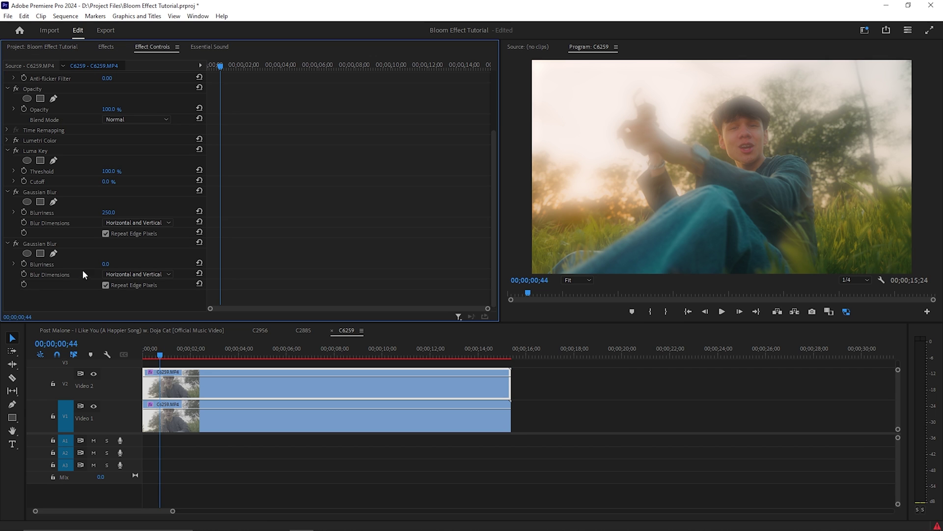
left_click(121, 274)
left_click(125, 294)
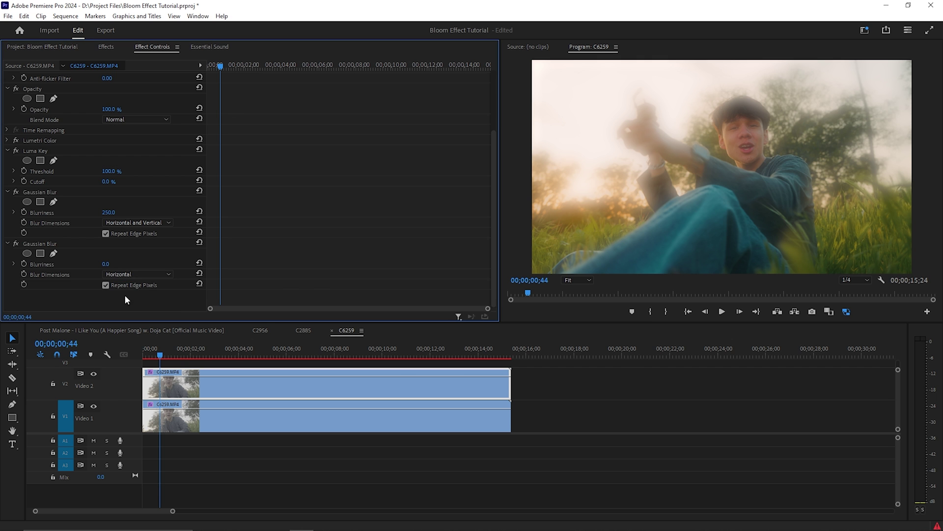
left_click(106, 264)
type("5")
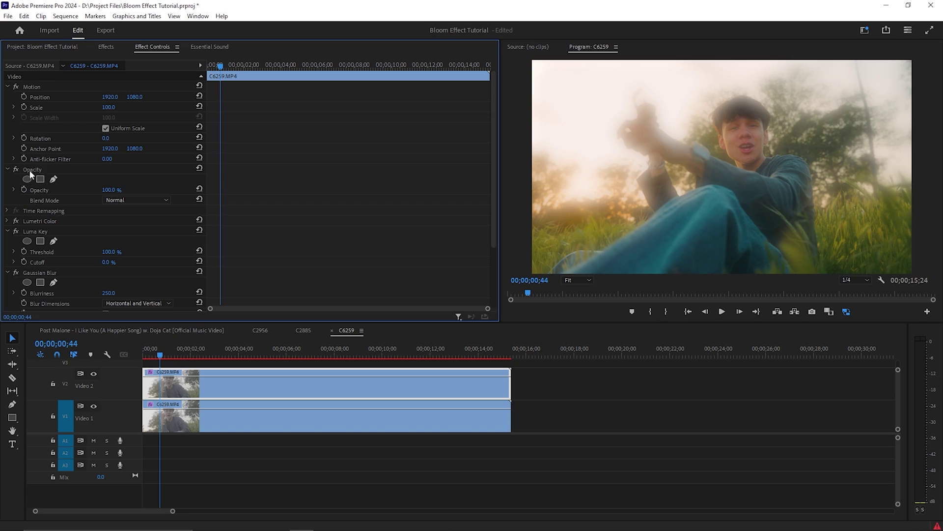
Step: Set the V2 clip's Opacity to 45% and its Luma Key Threshold to 13%
left_click(107, 190)
type("45")
key("Return")
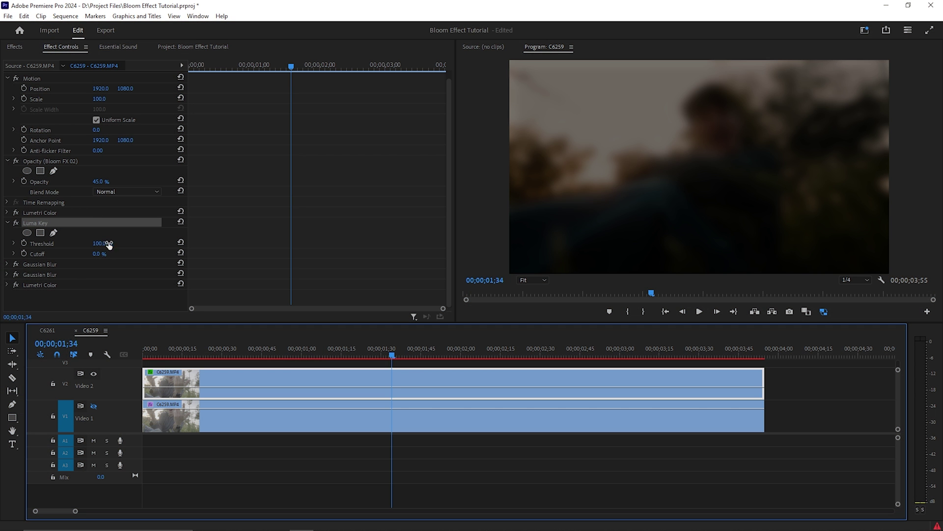
left_click(101, 243)
type("13")
key("Return")
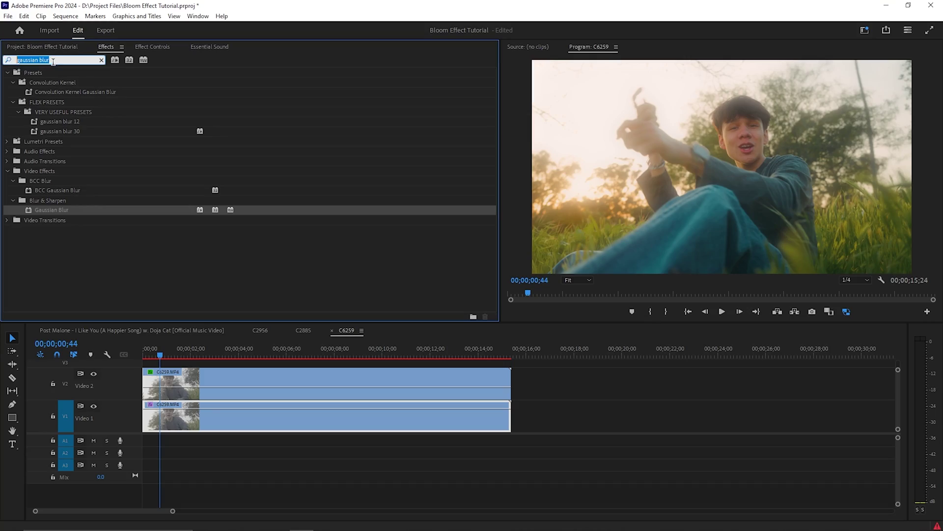
Step: Apply Channel Blur to the V1 clip and set its Red Blurriness to 20
type("channel blur")
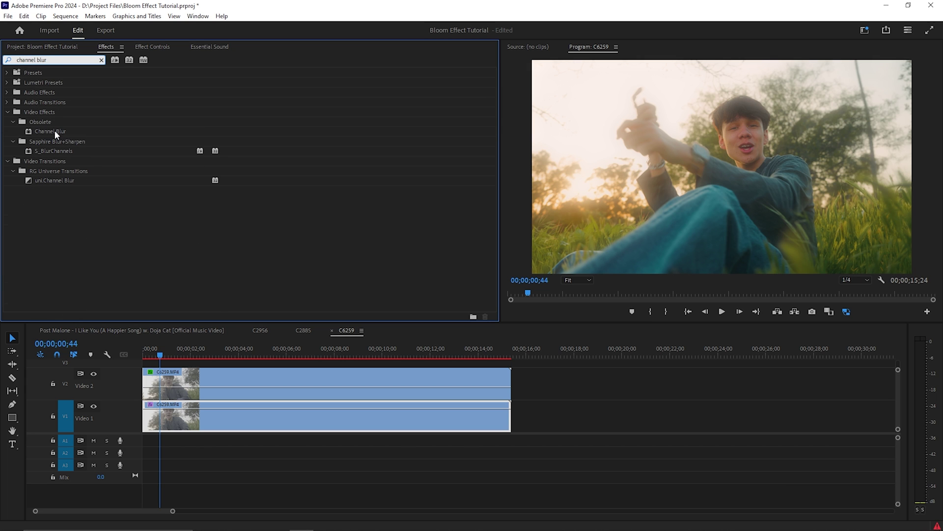
left_click_drag(55, 134, 170, 415)
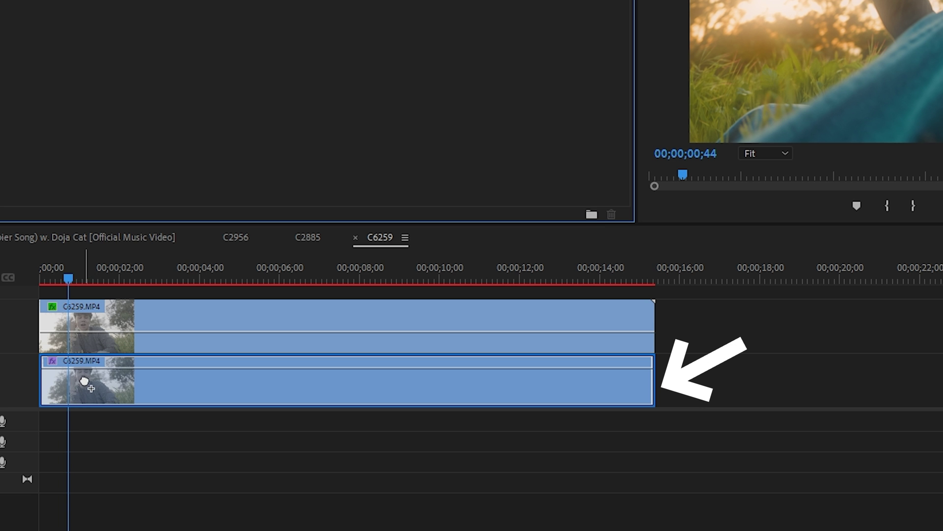
left_click_drag(84, 381, 84, 379)
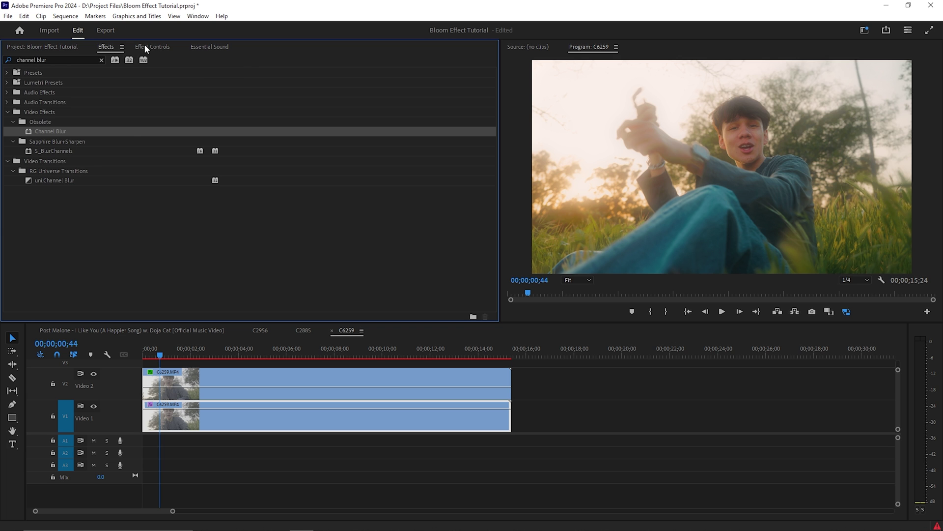
left_click(144, 47)
left_click(105, 252)
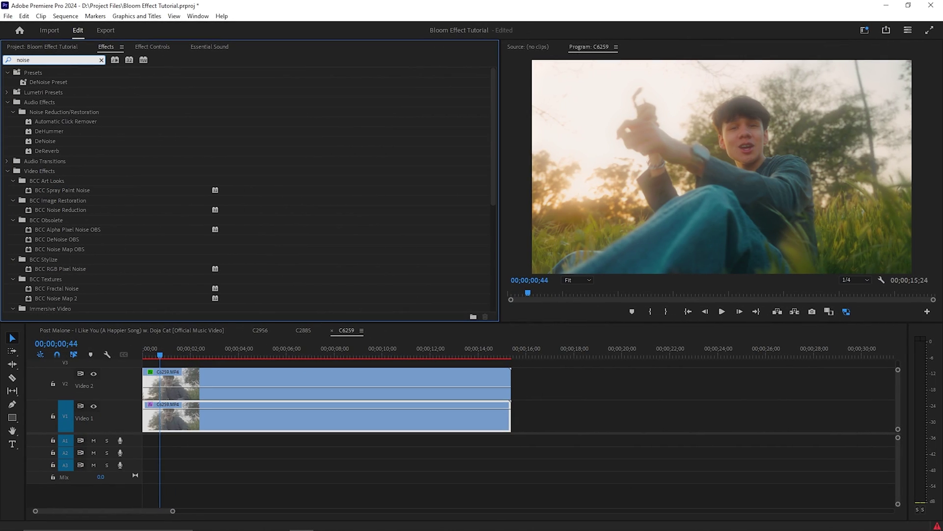
Step: Apply Noise HLS Auto to the V1 clip with Noise set to Grain and 15% Lightness
type("auto")
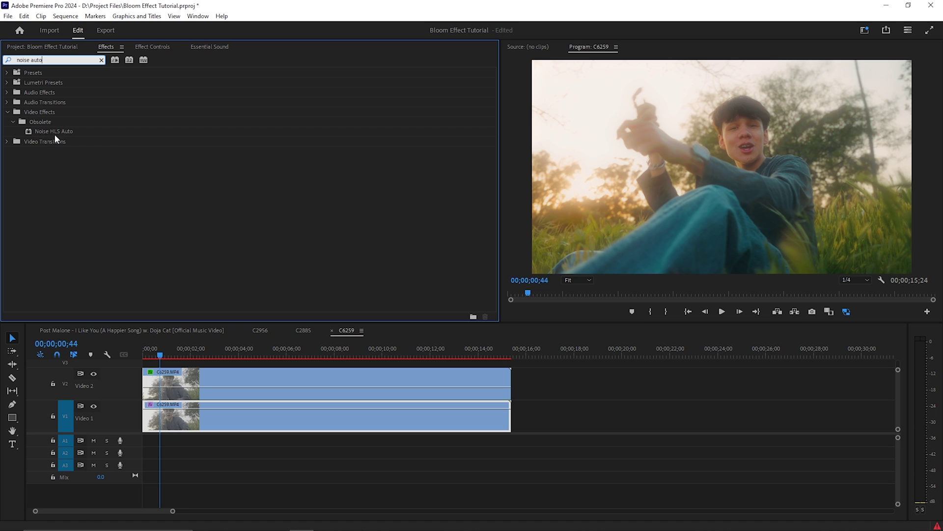
left_click_drag(55, 135, 266, 425)
left_click_drag(171, 423, 171, 422)
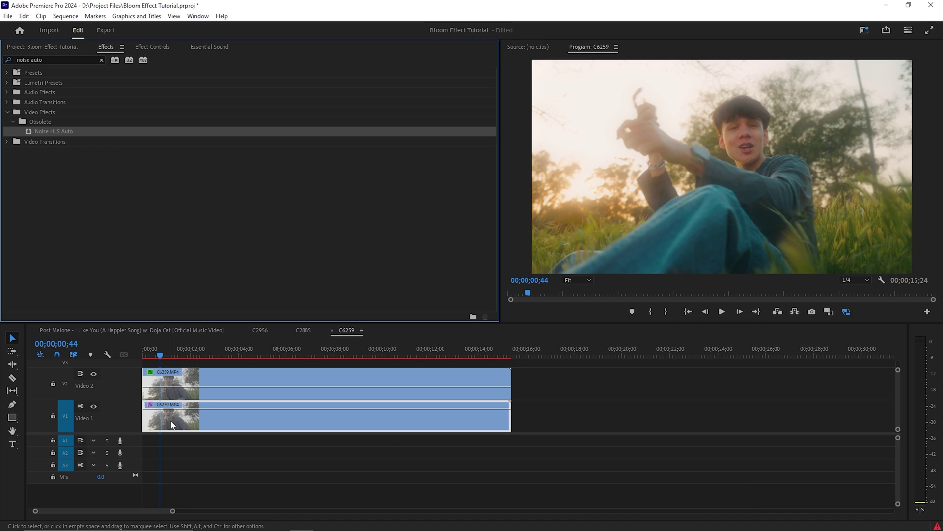
left_click(153, 46)
left_click(117, 233)
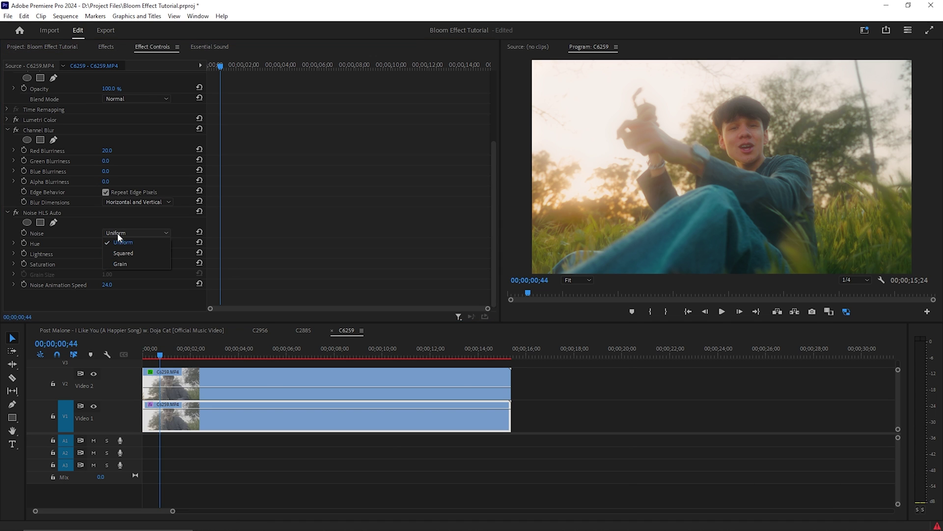
left_click(121, 263)
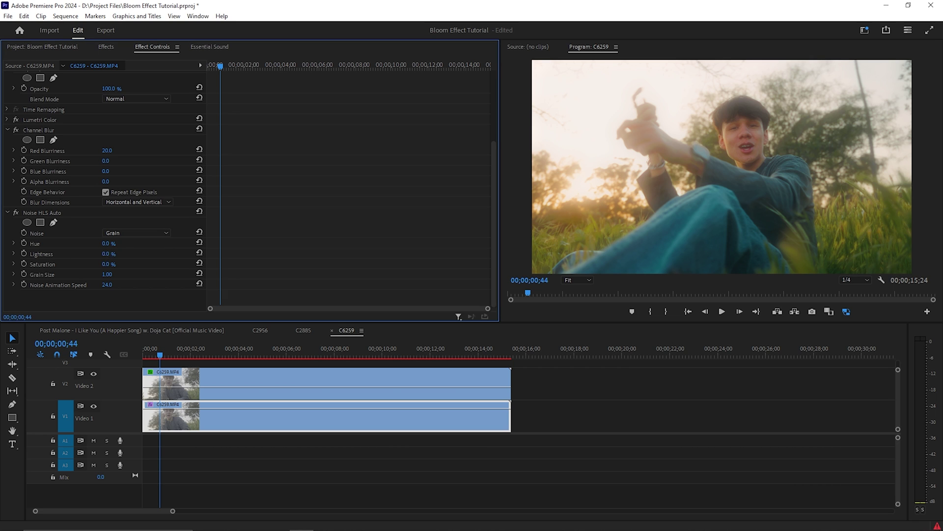
left_click(106, 253)
key("Return")
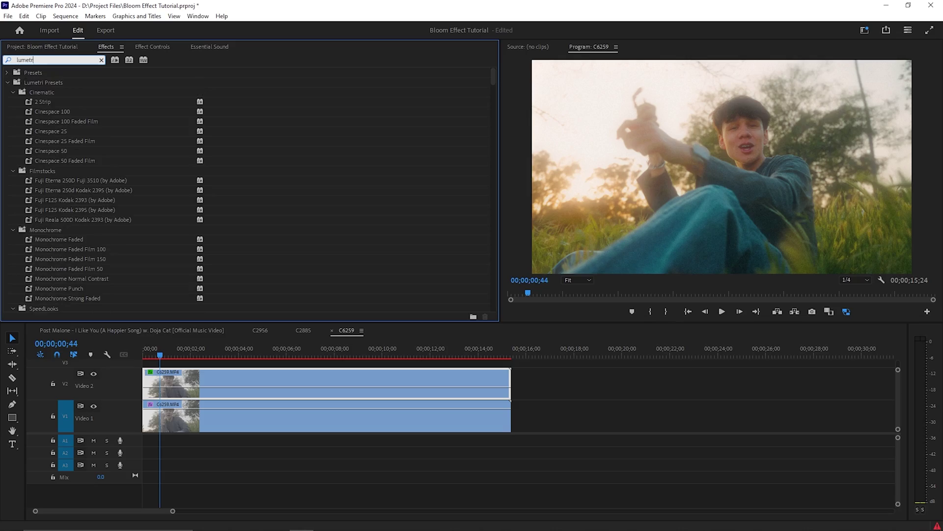
Step: Apply Lumetri Color to the V2 clip and raise Temperature to about 45
type("color")
left_click_drag(52, 131, 162, 381)
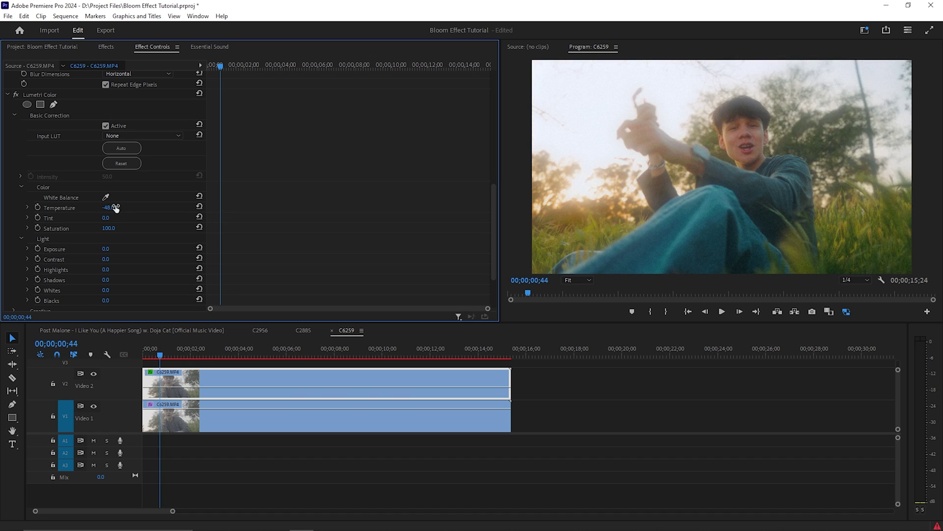
left_click_drag(112, 208, 147, 208)
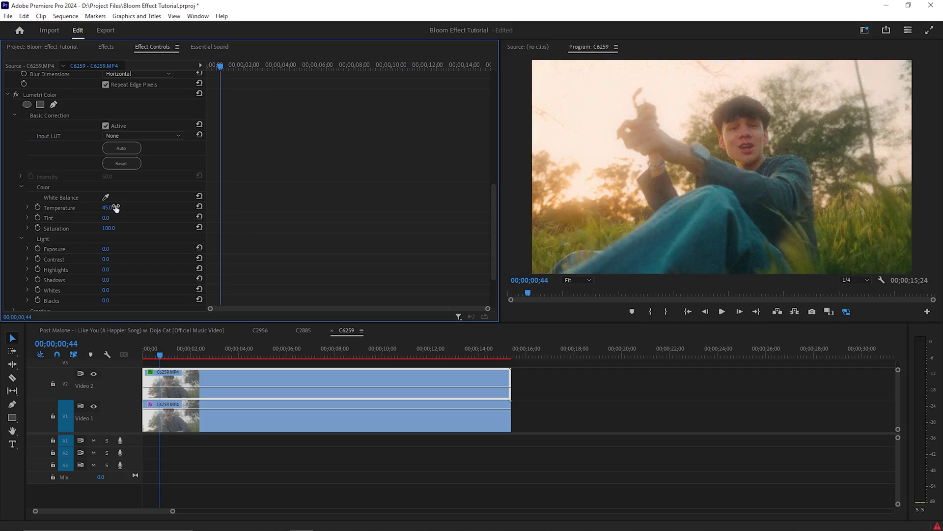